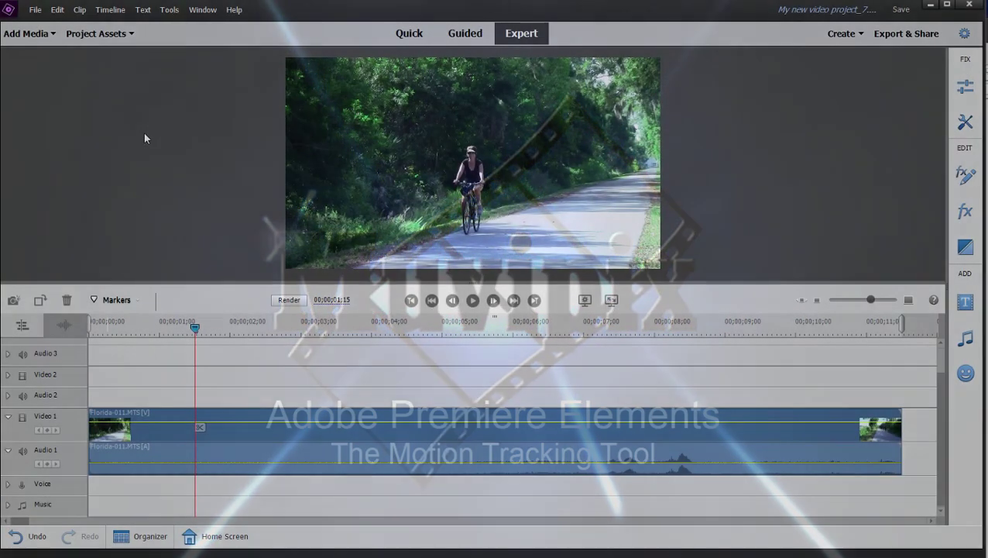
Save the project and scrub the cyclist clip, returning to 00;00;01;23.
key("ctrl+s")
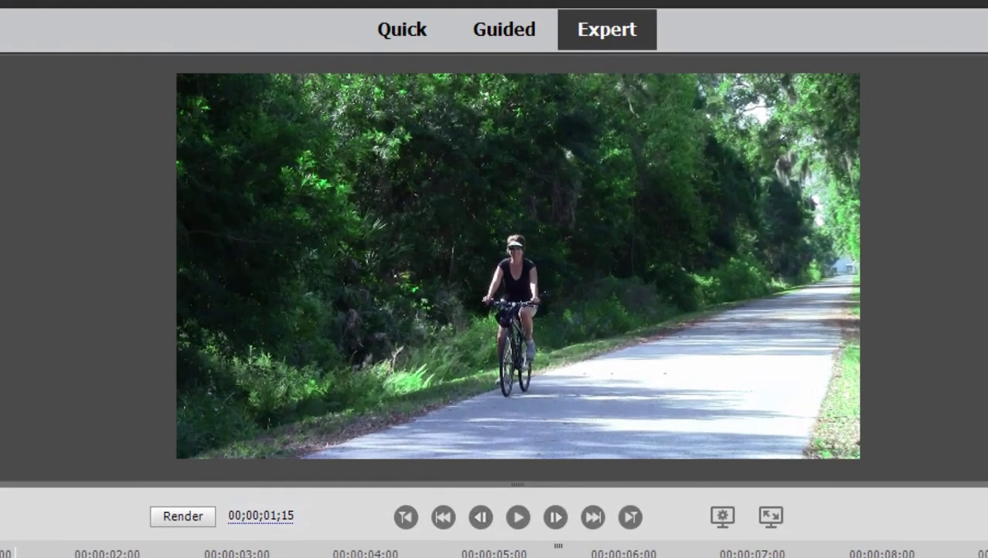
left_click_drag(11, 551, 215, 556)
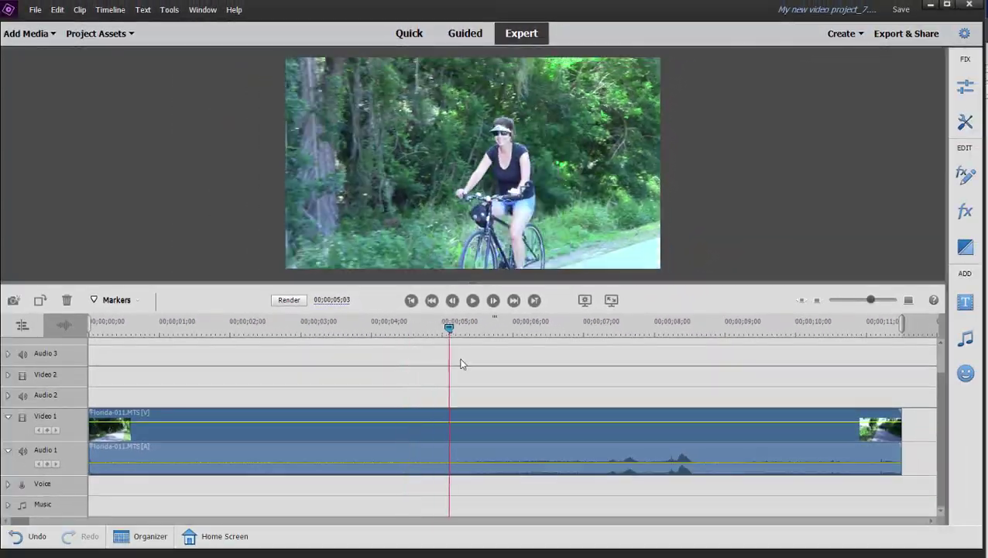
left_click_drag(496, 370, 214, 335)
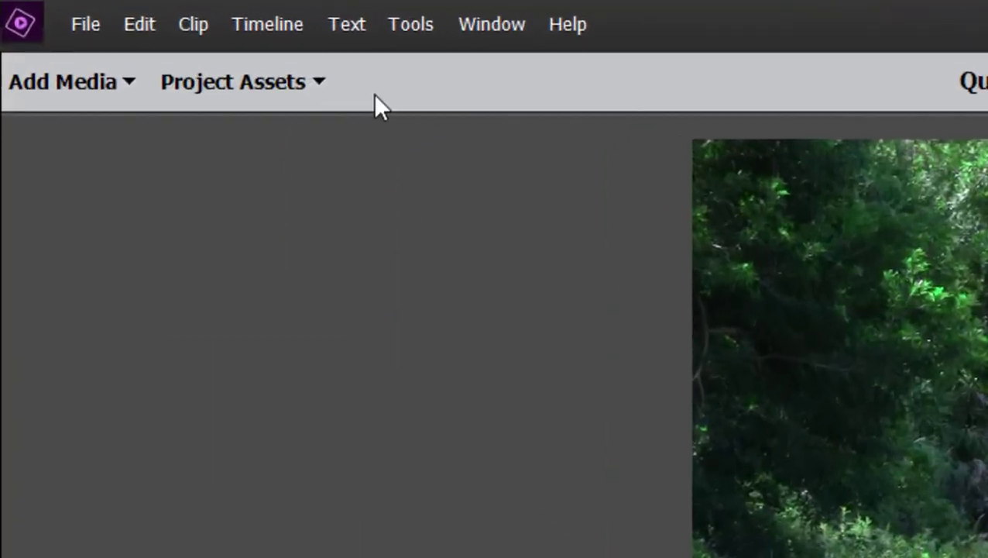
Add a default text title with the rider's name and enlarge it to size 278.
left_click(346, 35)
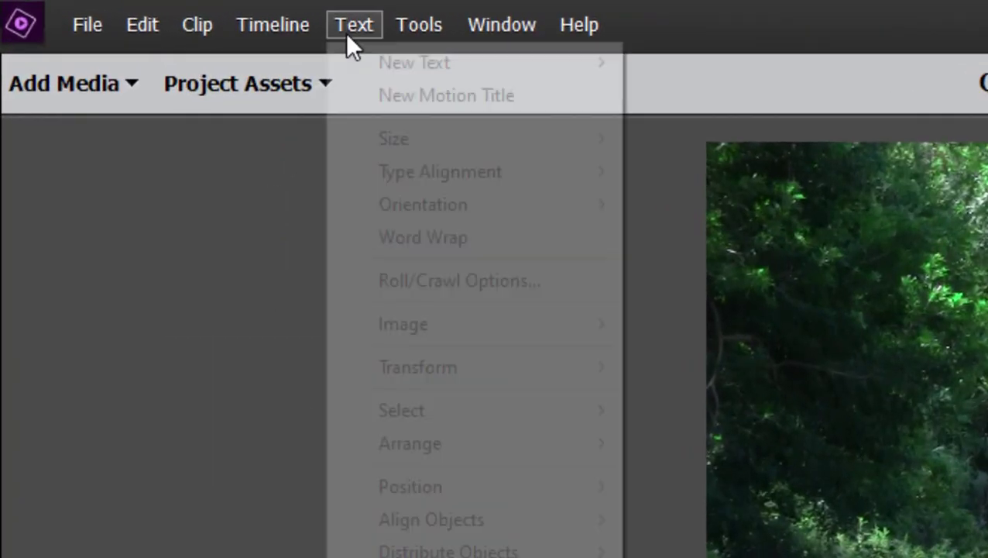
mouse_move(371, 62)
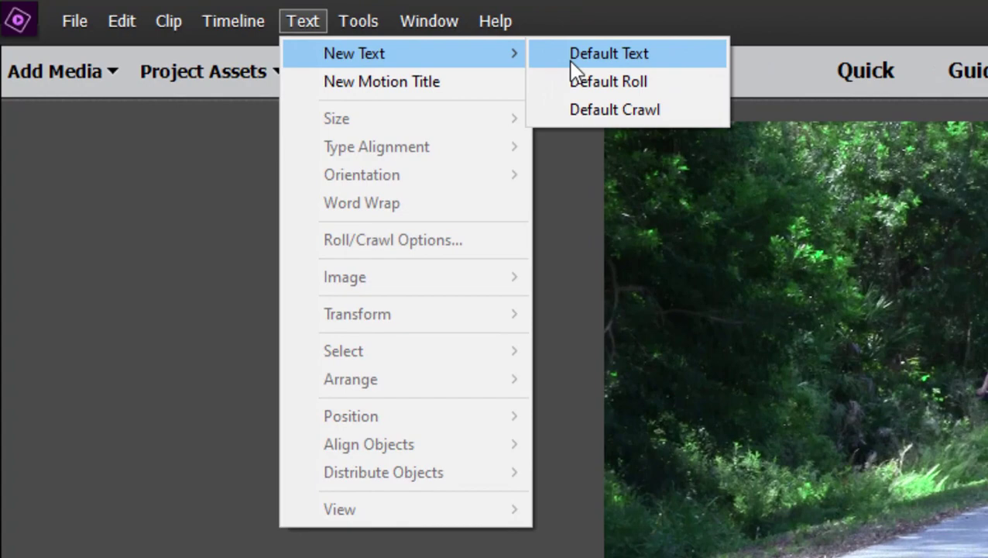
left_click(668, 68)
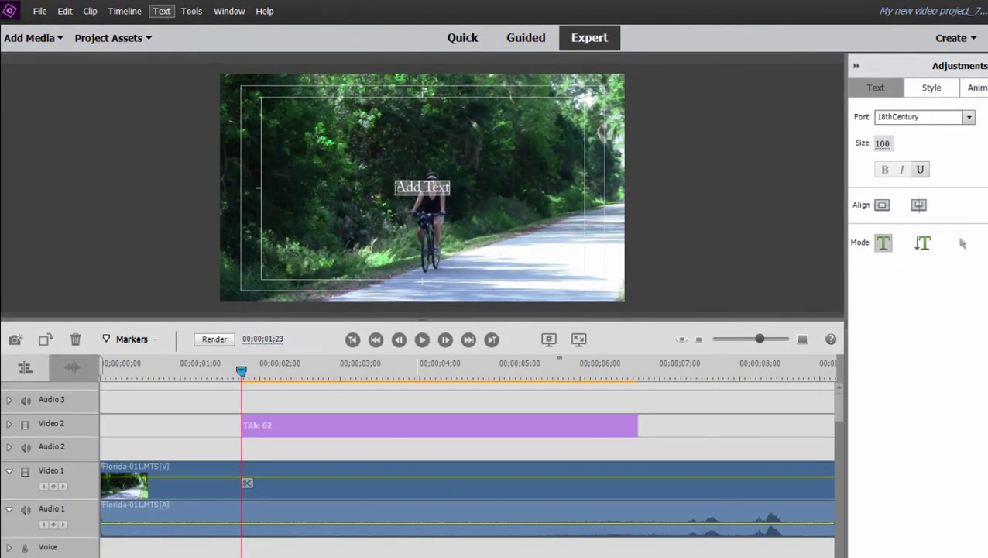
type("Kathi")
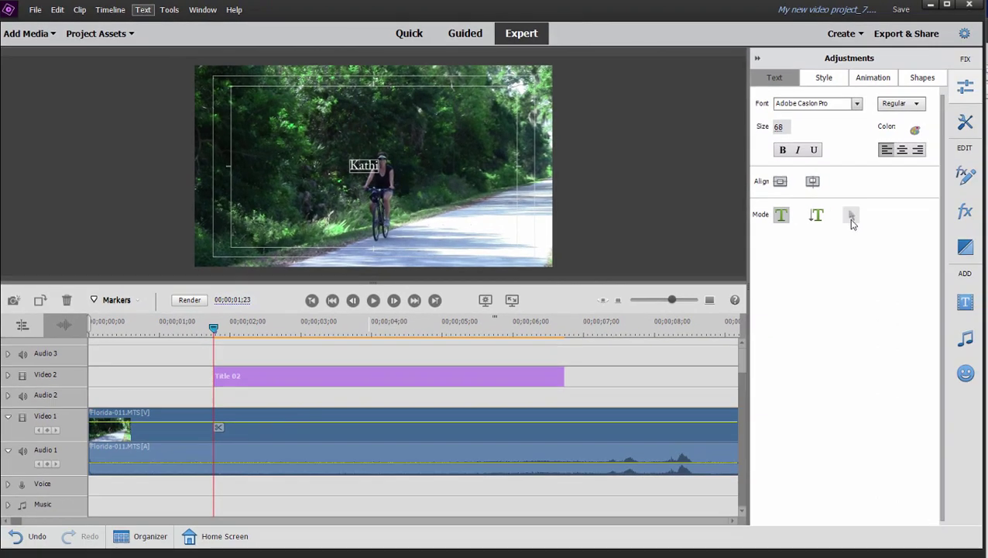
left_click(873, 222)
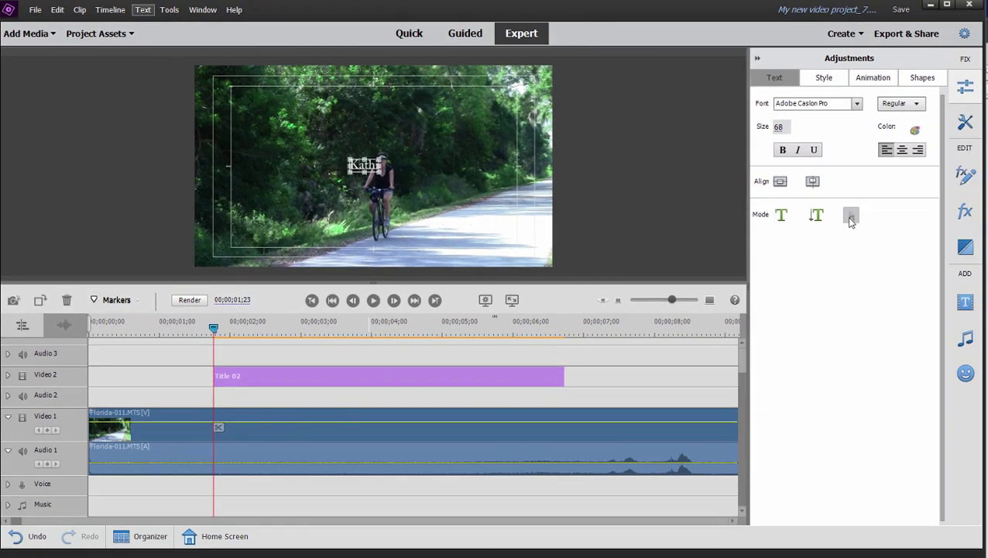
left_click_drag(380, 172, 418, 208)
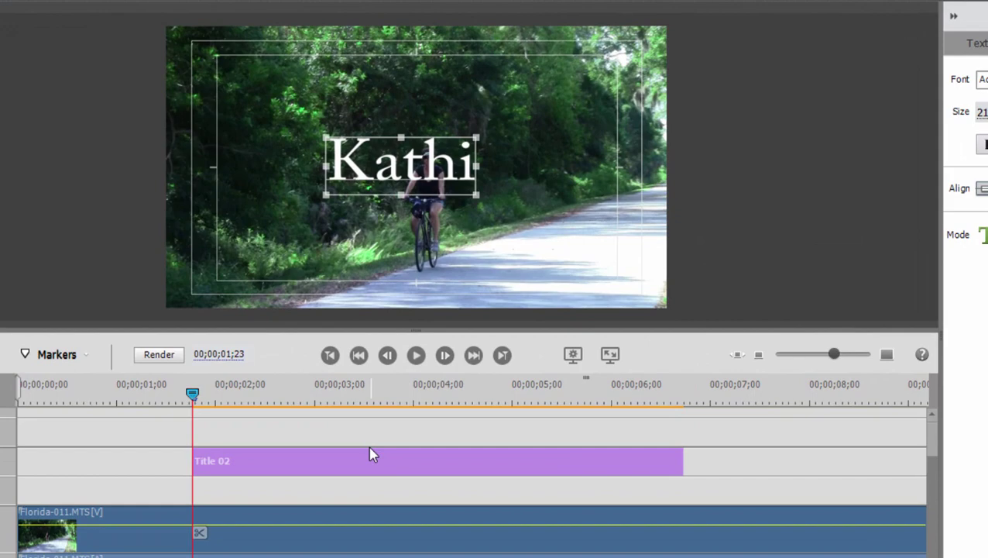
Delete the name title from Video 2, then briefly check the Project Assets clips.
key("Delete")
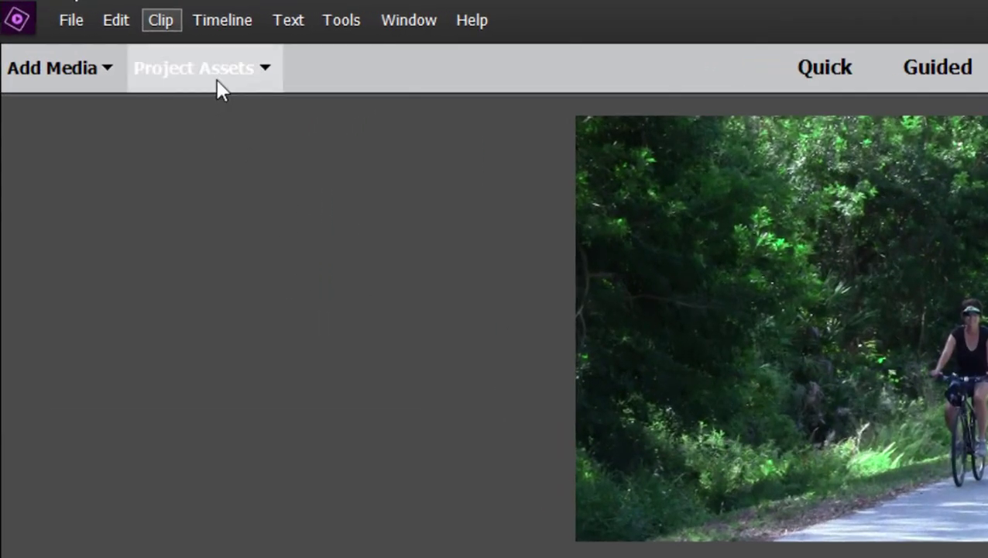
left_click(221, 87)
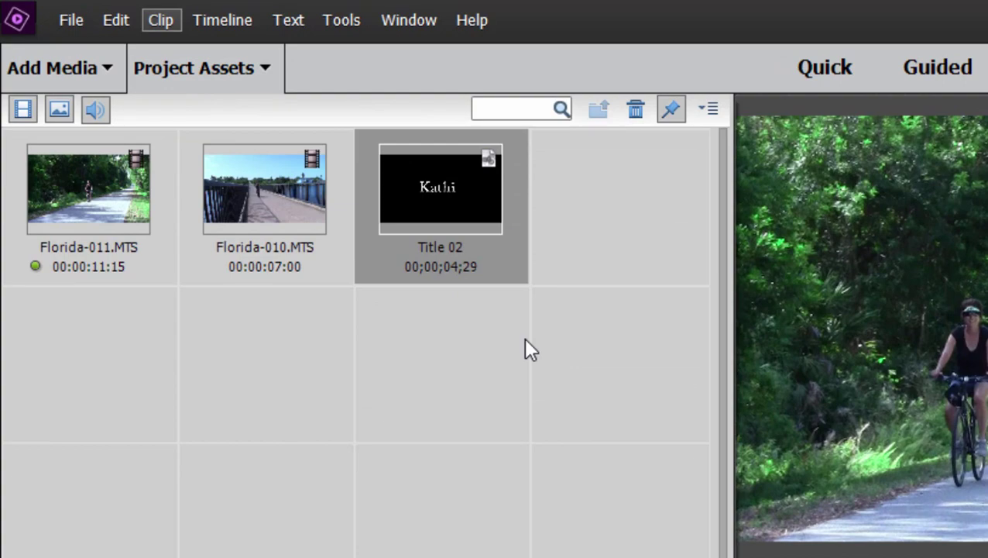
left_click(238, 81)
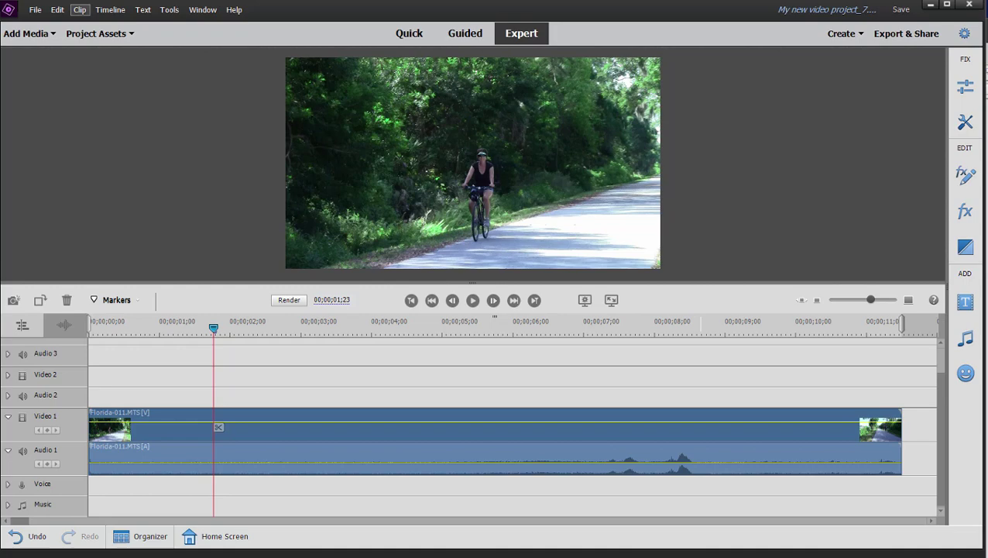
Select the Florida-011.MTS clip and launch Motion Tracking from the Tools panel.
left_click(316, 444)
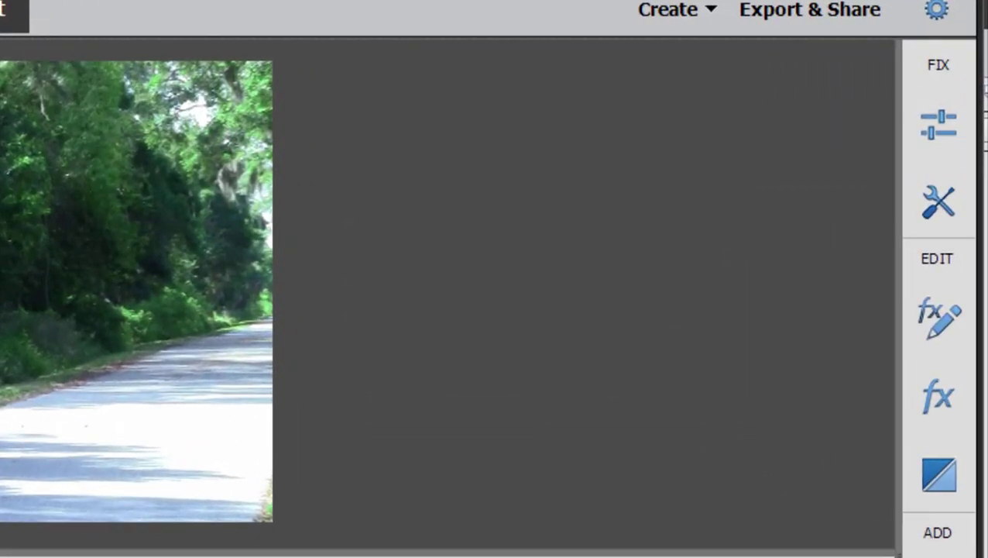
left_click(928, 211)
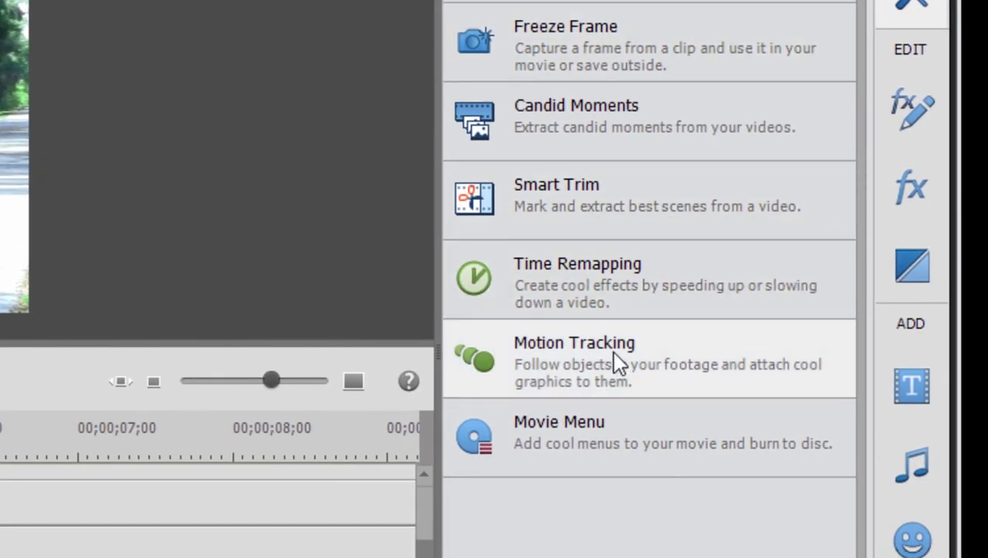
left_click(600, 447)
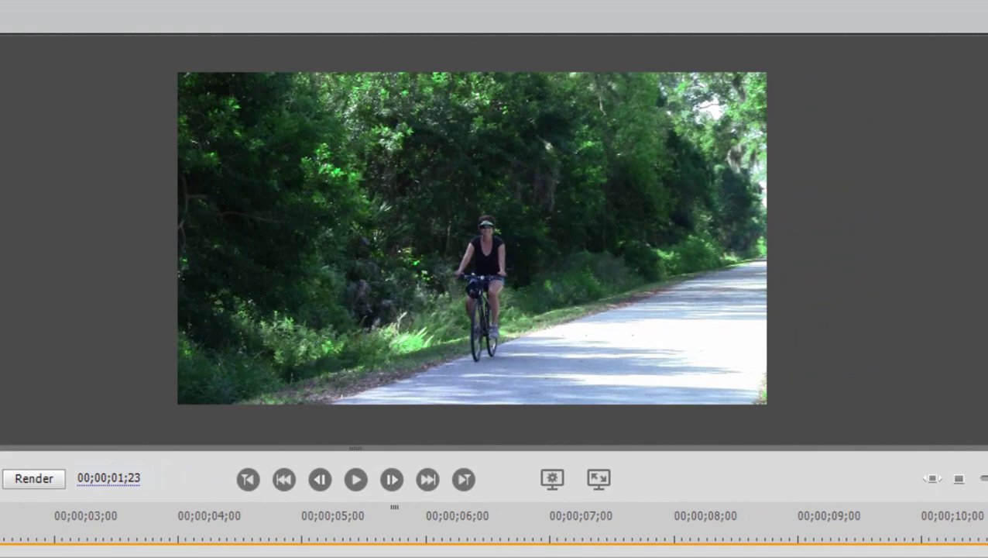
Play and scrub the clip with J/L keys to land near 00;00;03;05 with the cyclist close.
key("j")
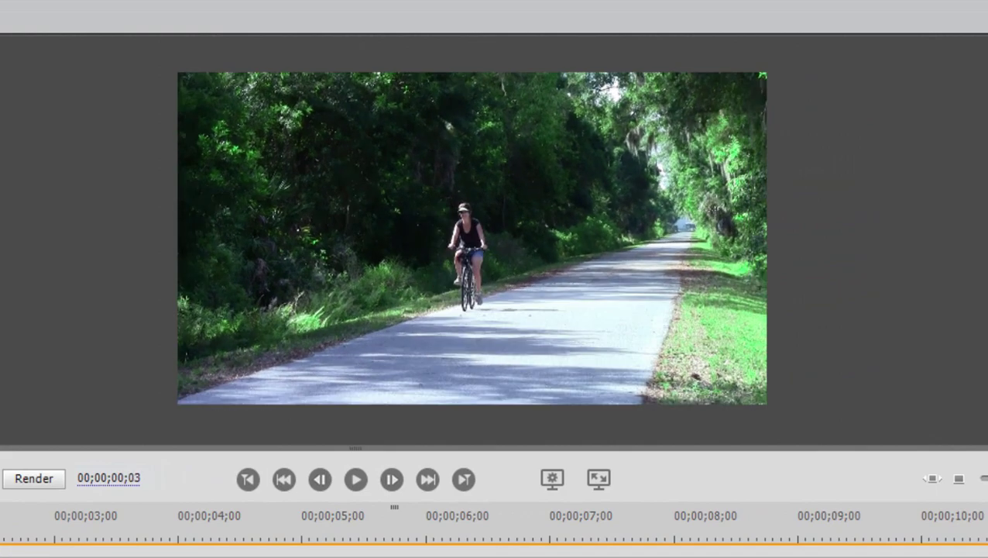
key("l")
key("l")
key("l")
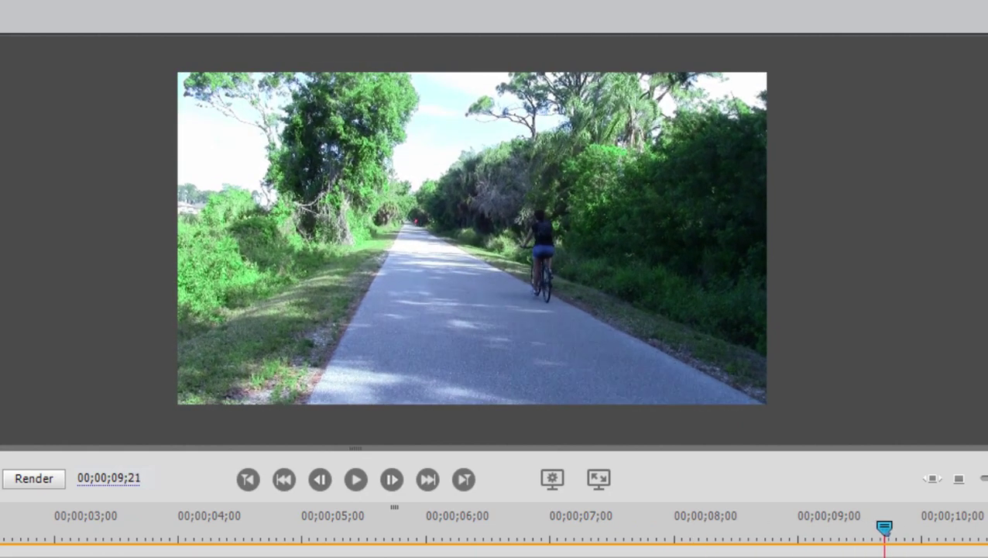
key("Left")
key("Left")
key("Left")
key("Left")
key("Left")
key("Left")
key("Left")
key("Left")
key("Left")
key("Left")
key("Left")
key("Left")
key("Left")
key("Left")
key("j")
key("j")
key("j")
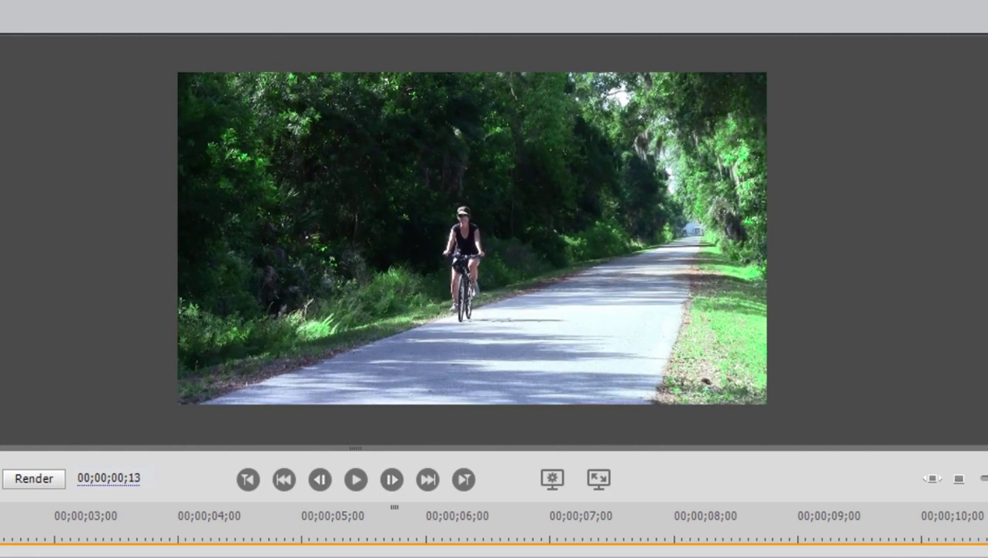
key("l")
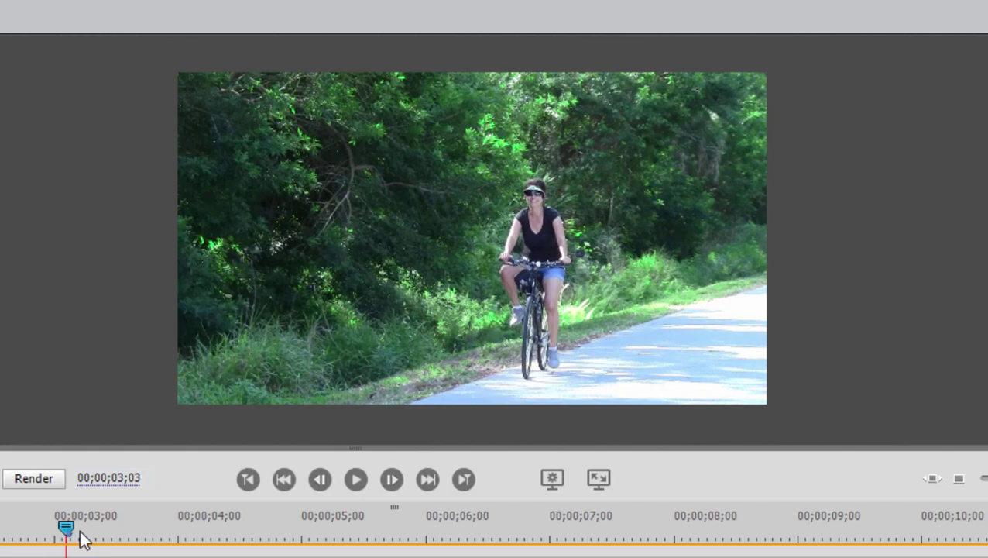
left_click(310, 541)
left_click_drag(329, 549, 819, 532)
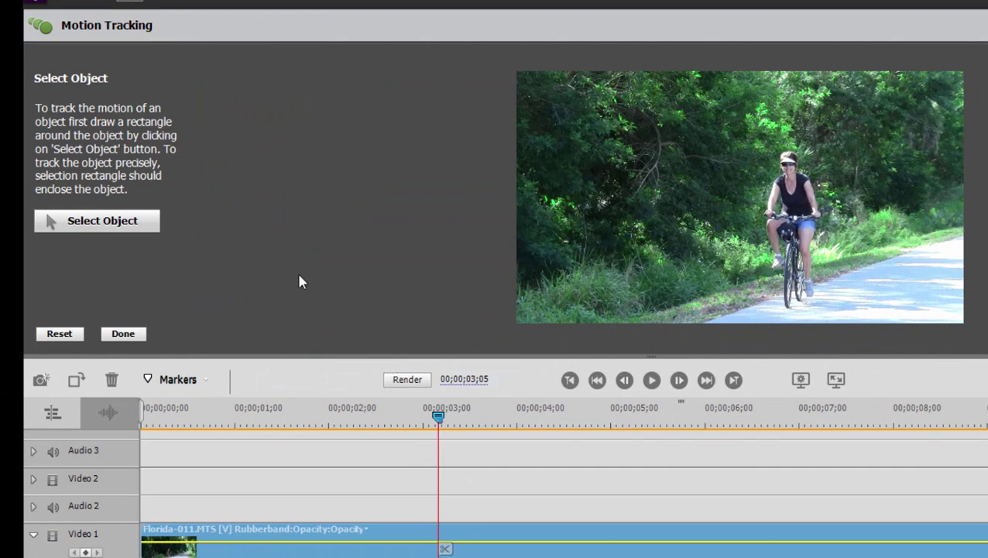
Fit the tracking rectangle tightly around the cyclist's head and shoulders.
left_click(120, 222)
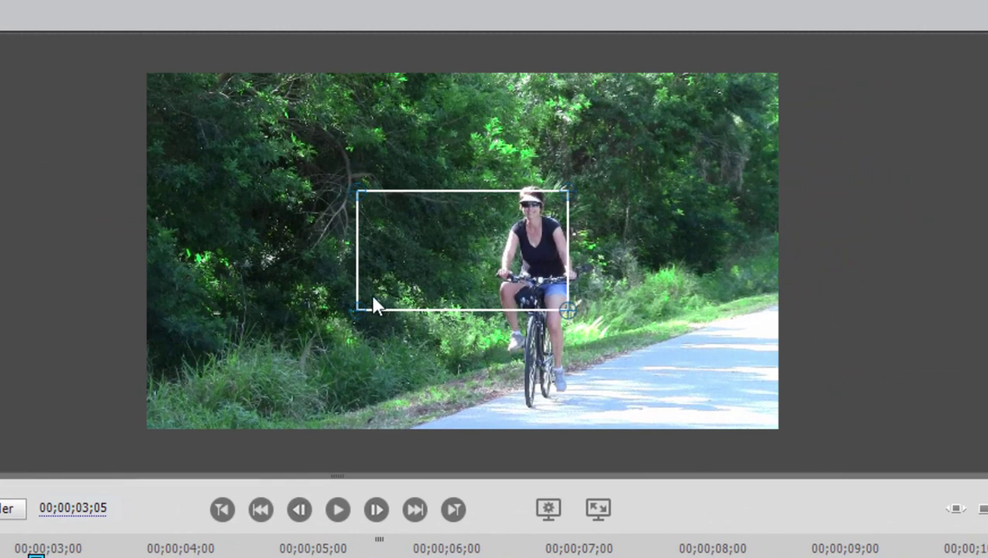
left_click_drag(356, 312, 482, 297)
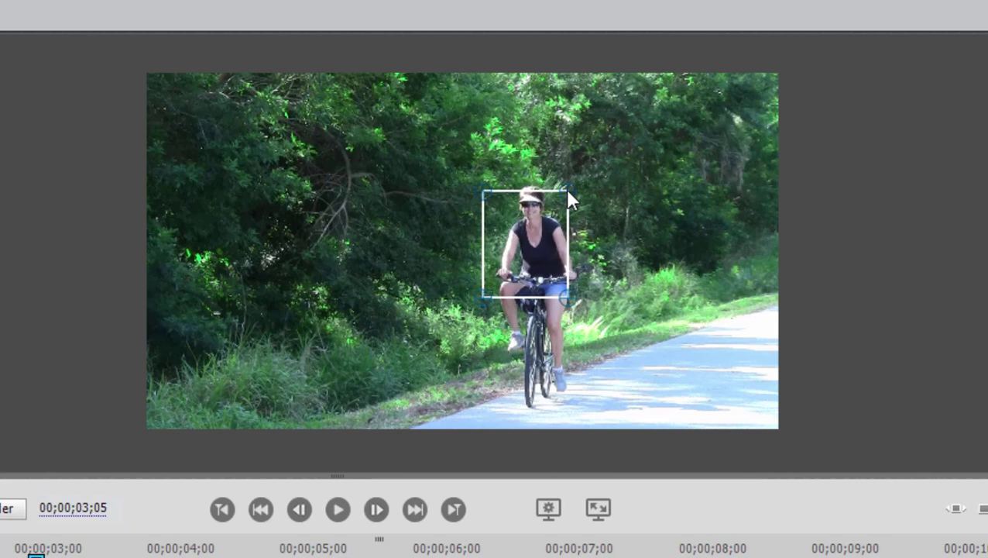
left_click_drag(568, 191, 587, 178)
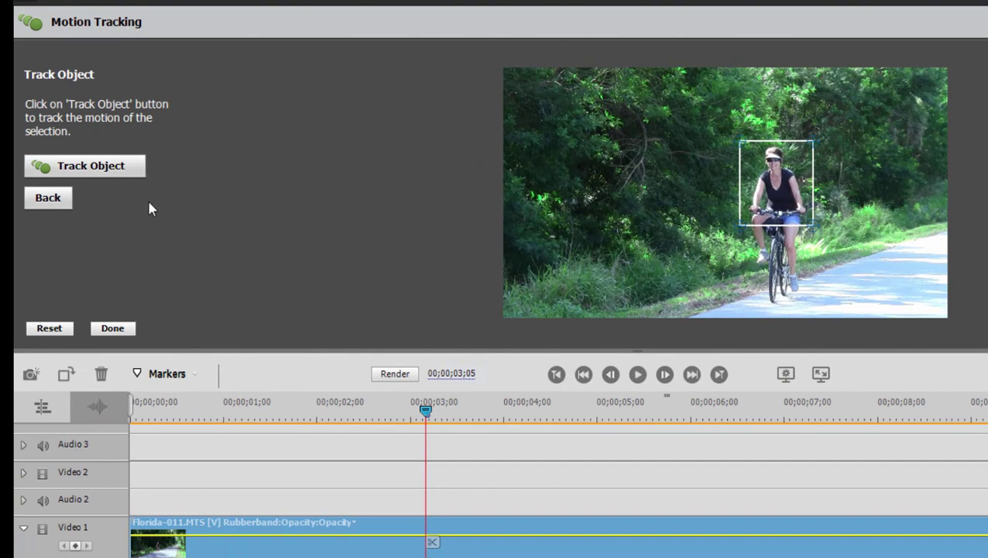
Track the cyclist through the clip, then return the playhead to just before 3 seconds.
left_click(121, 165)
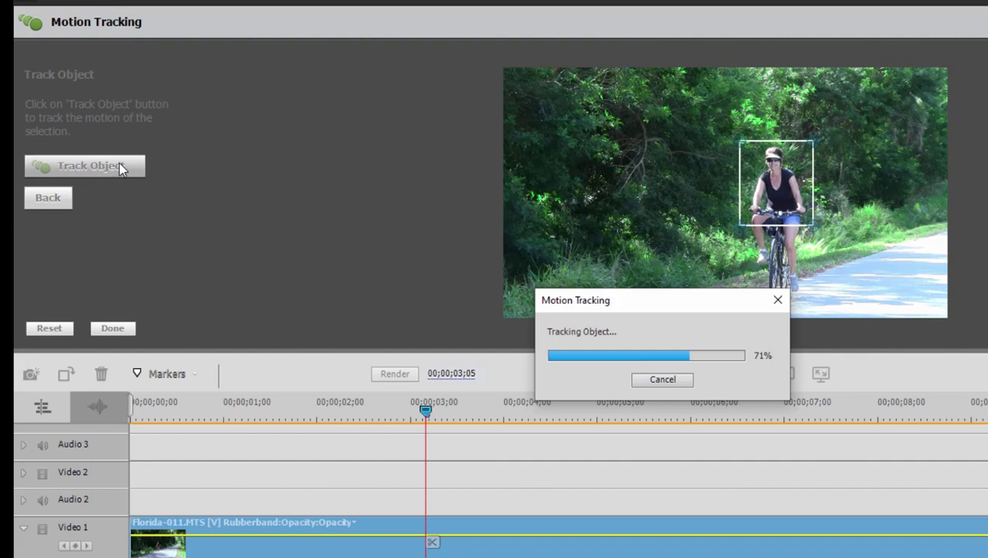
left_click(411, 413)
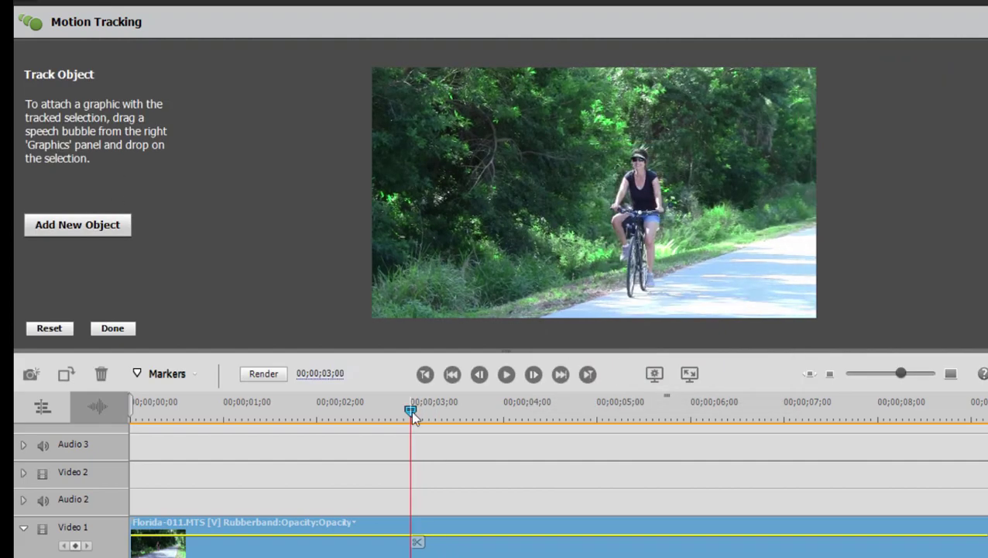
left_click_drag(411, 412, 355, 456)
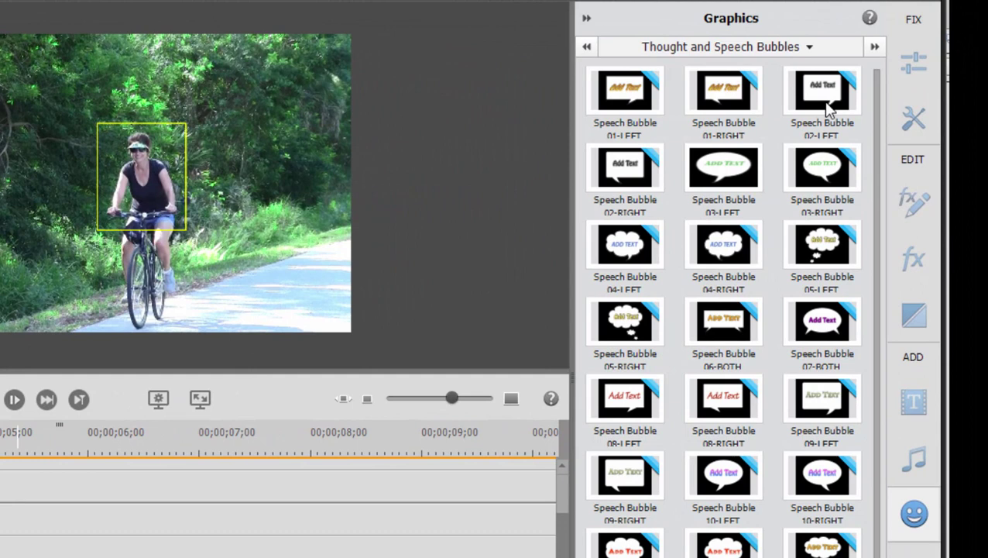
left_click(747, 46)
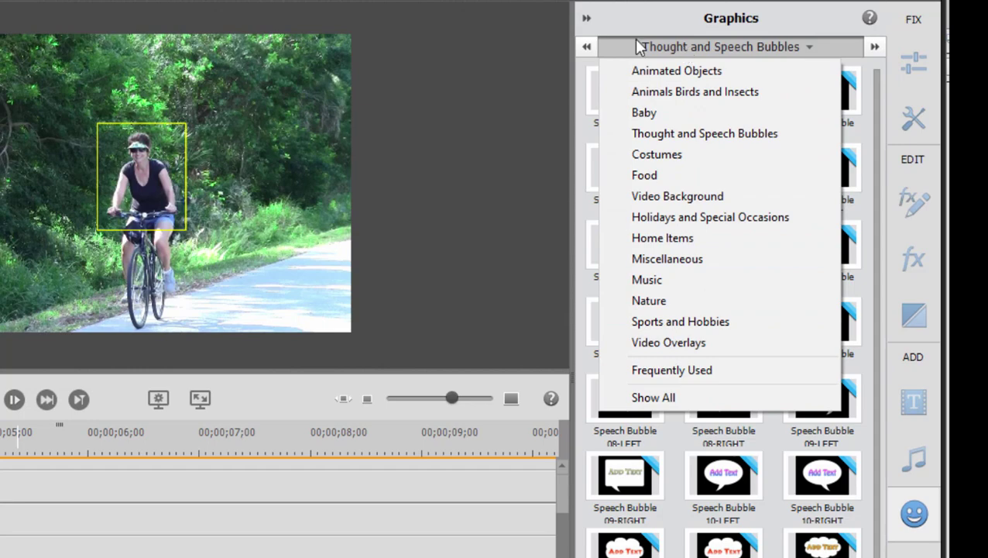
left_click(649, 11)
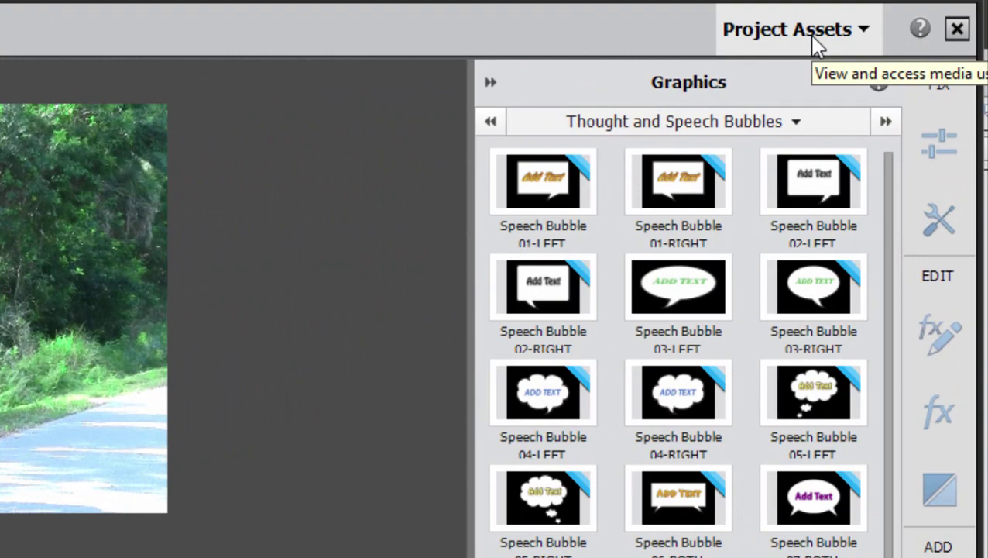
Attach Title 02 to the tracked cyclist with unchanged text and position it just above her.
left_click(813, 44)
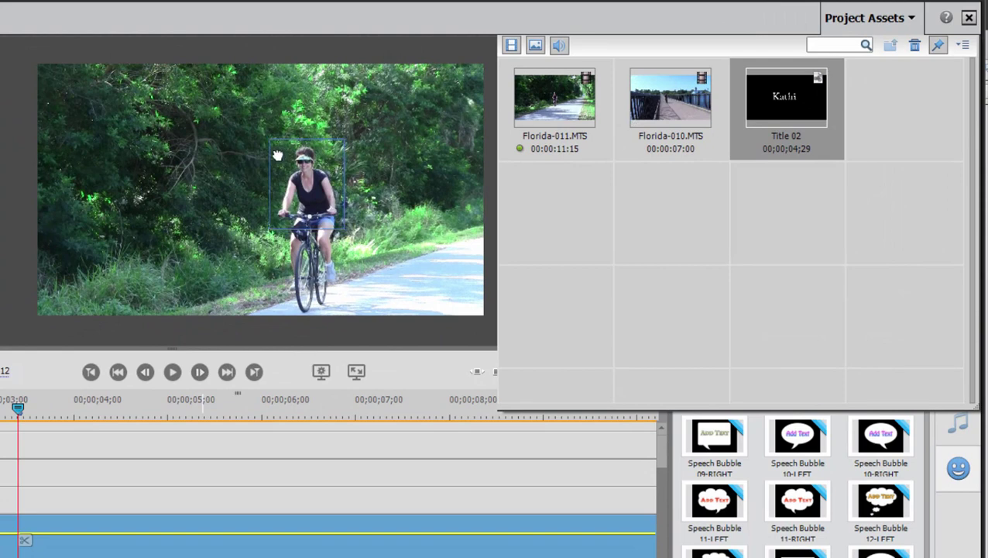
double_click(253, 158)
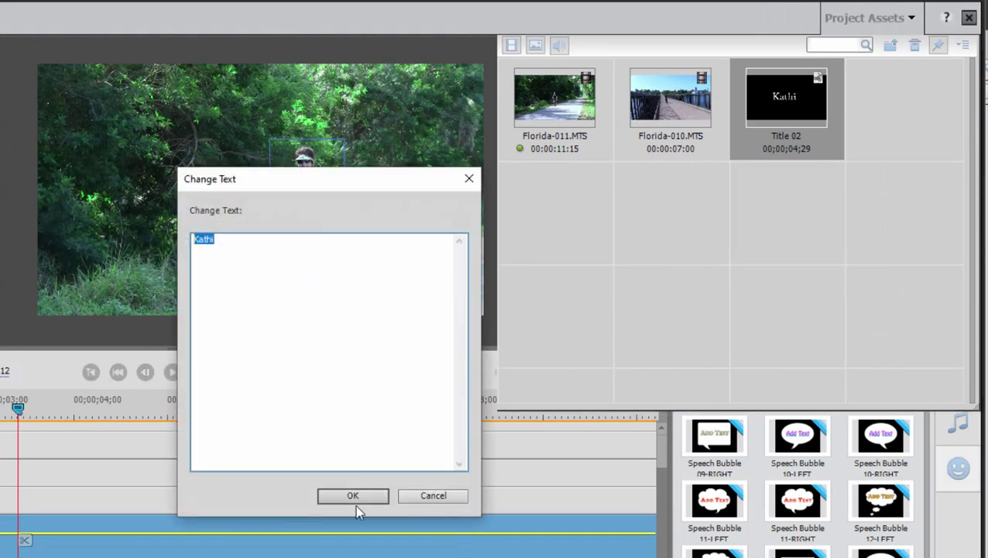
left_click(364, 495)
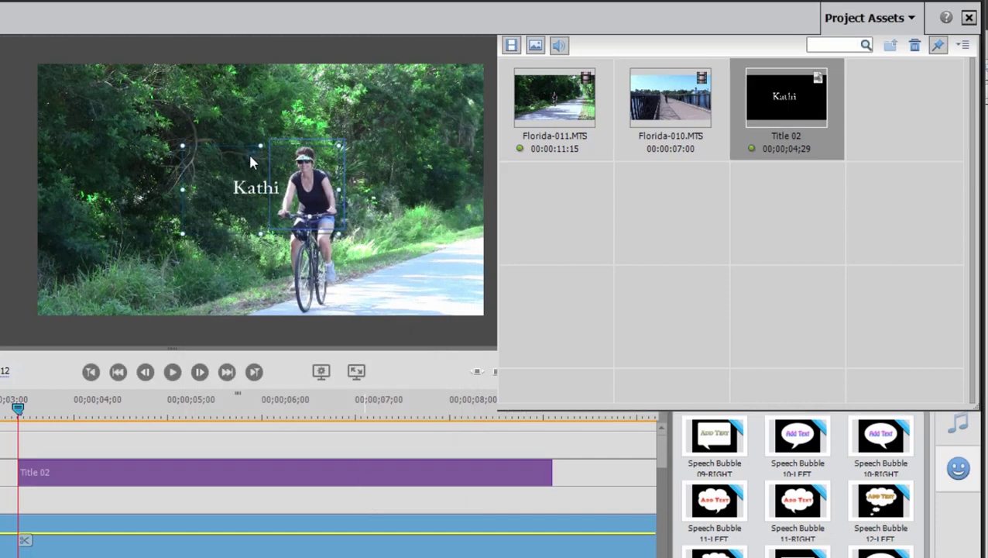
left_click_drag(247, 190, 288, 128)
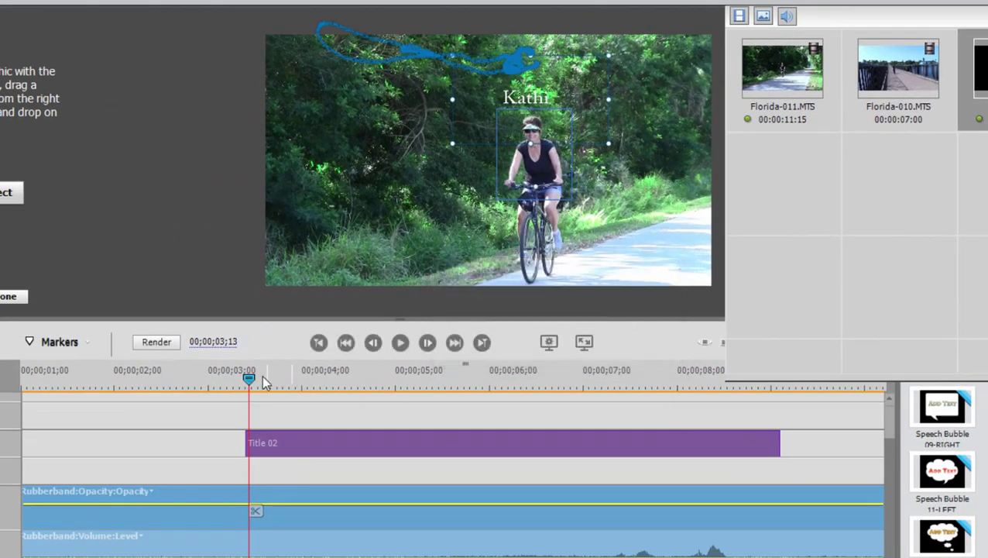
left_click_drag(244, 380, 252, 416)
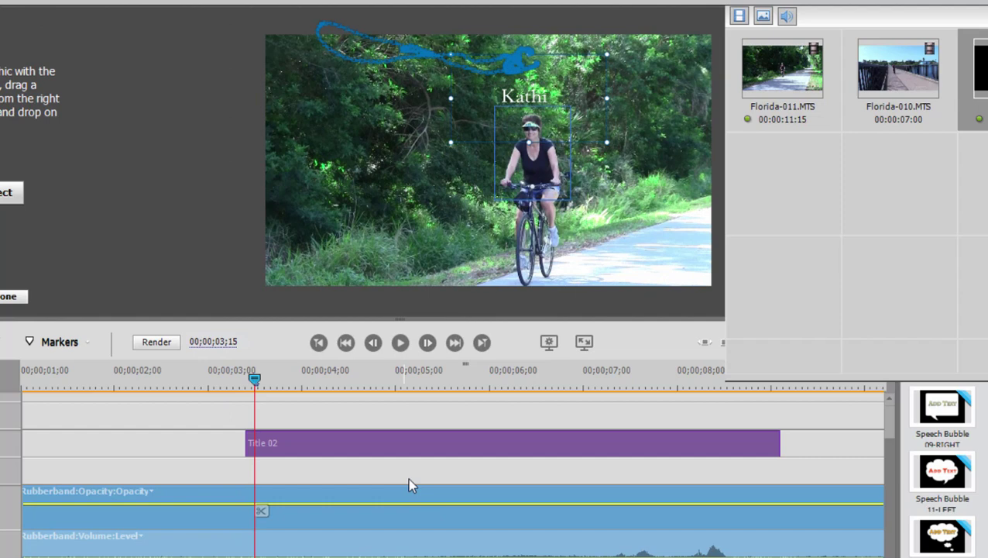
Delete Title 02 from the timeline and hide Project Assets to show the speech bubble graphics.
left_click(405, 449)
key("Delete")
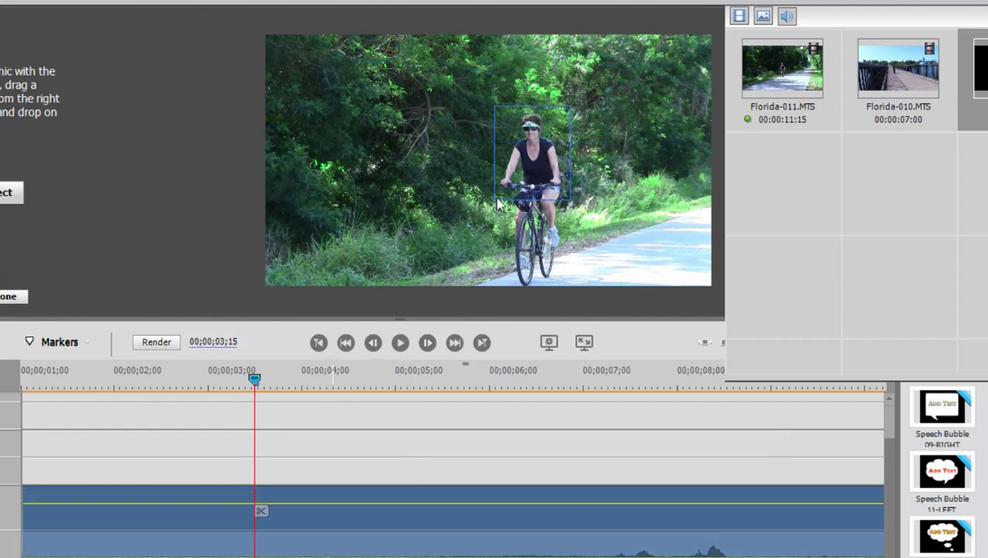
mouse_move(254, 379)
left_mouse_down()
mouse_move(216, 383)
mouse_move(251, 379)
left_mouse_up()
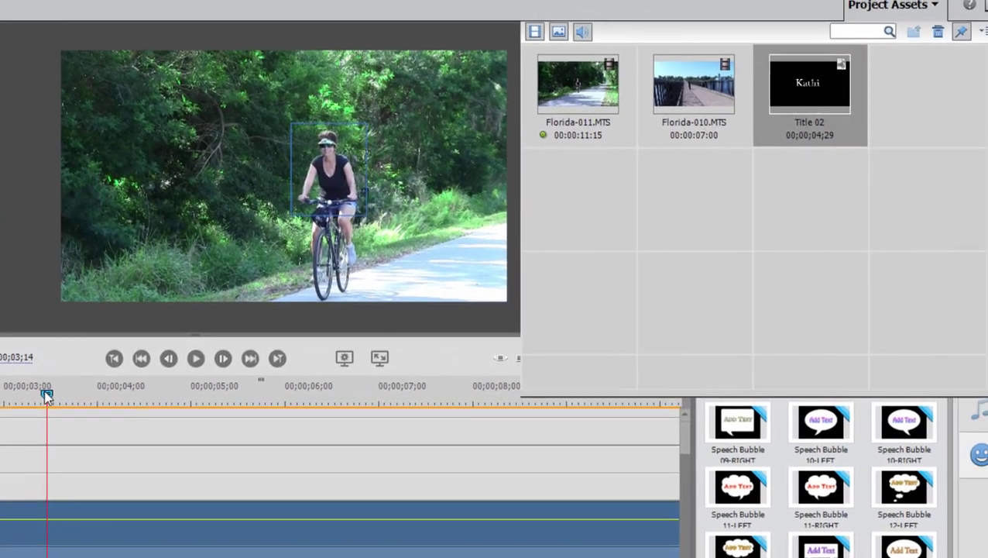
left_click(882, 6)
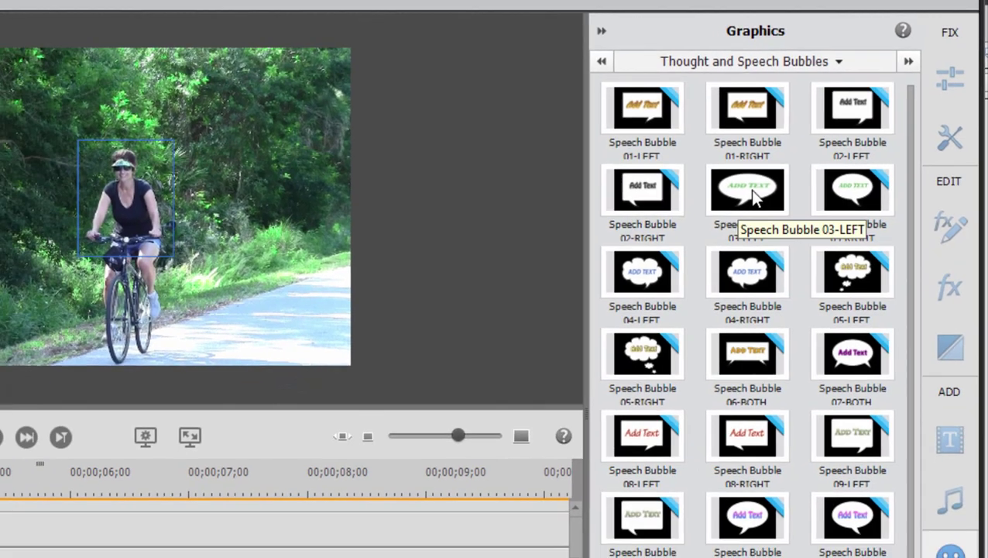
Attach the green Speech Bubble 03-LEFT to the cyclist with its text set to 'Hello'.
left_click(724, 215)
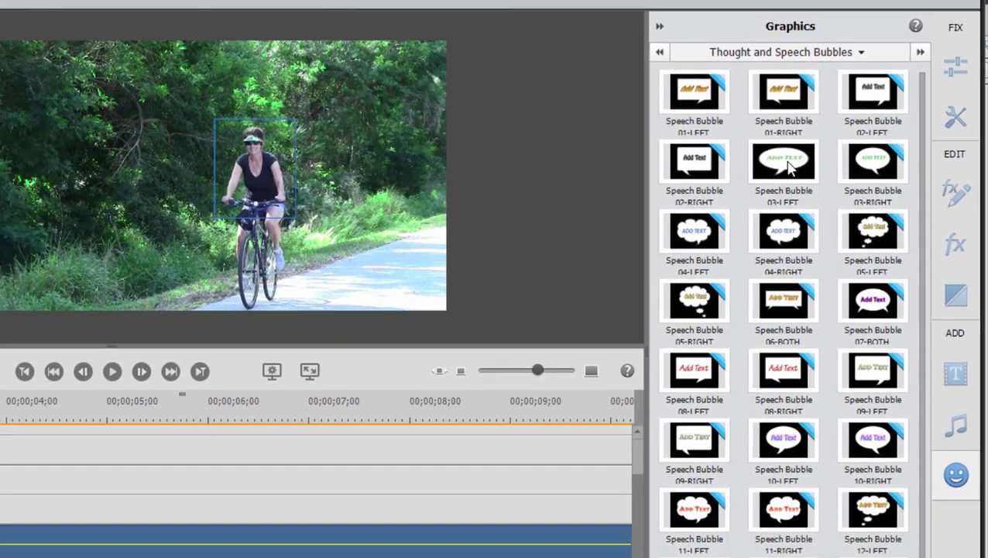
double_click(348, 121)
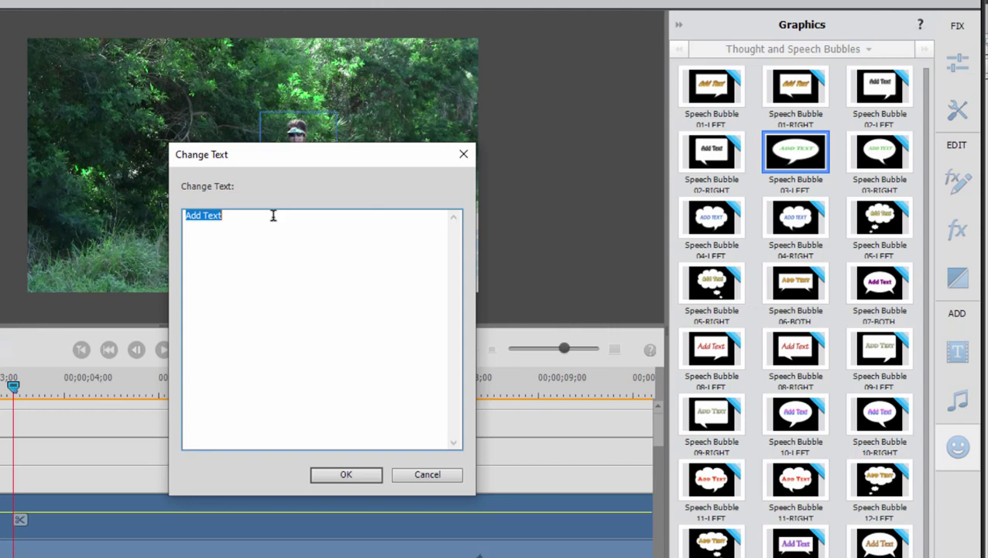
type("Hello")
left_click(343, 474)
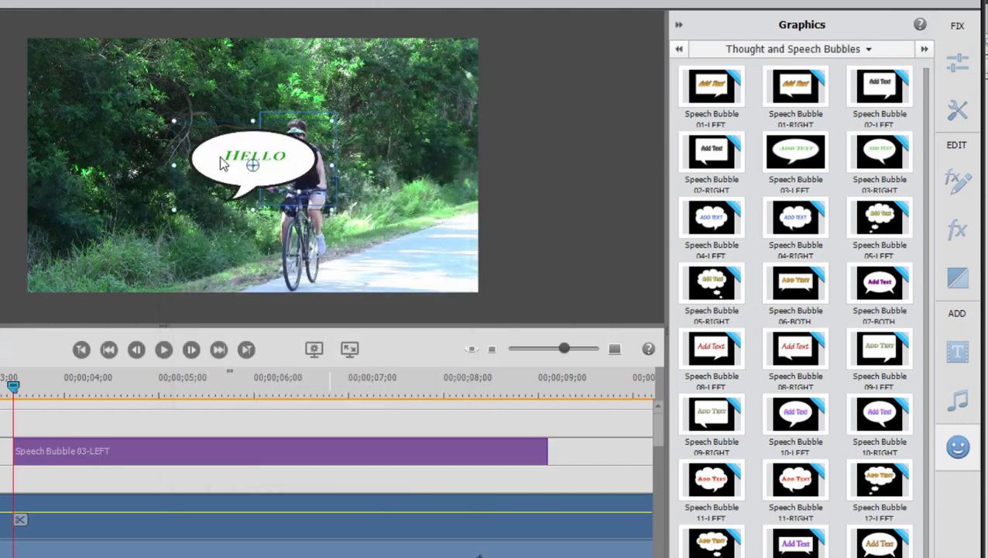
Move the HELLO bubble just above the cyclist's head, shrink it, and scrub the clip to confirm it follows her.
left_click_drag(234, 154, 336, 100)
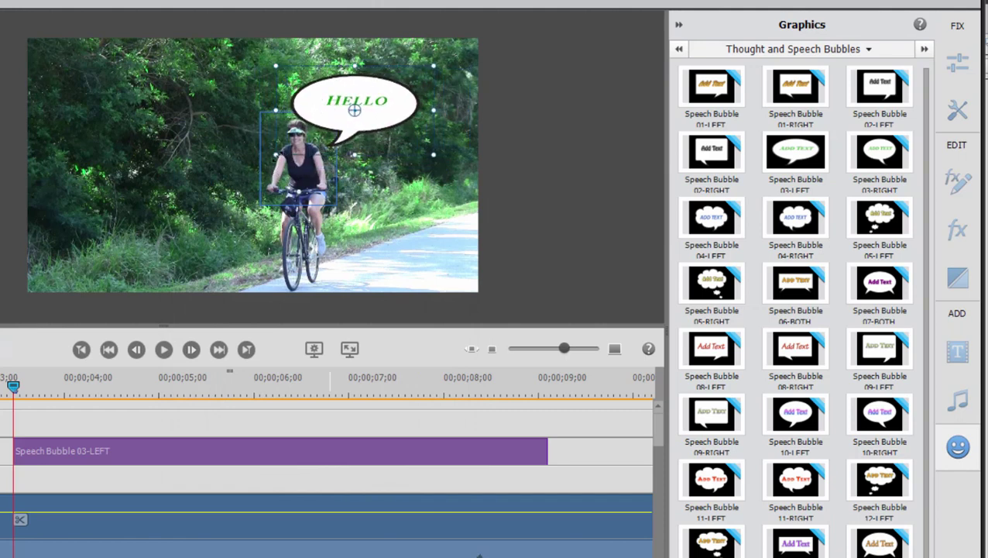
mouse_move(277, 155)
left_mouse_down()
mouse_move(236, 166)
mouse_move(291, 146)
mouse_move(268, 154)
left_mouse_up()
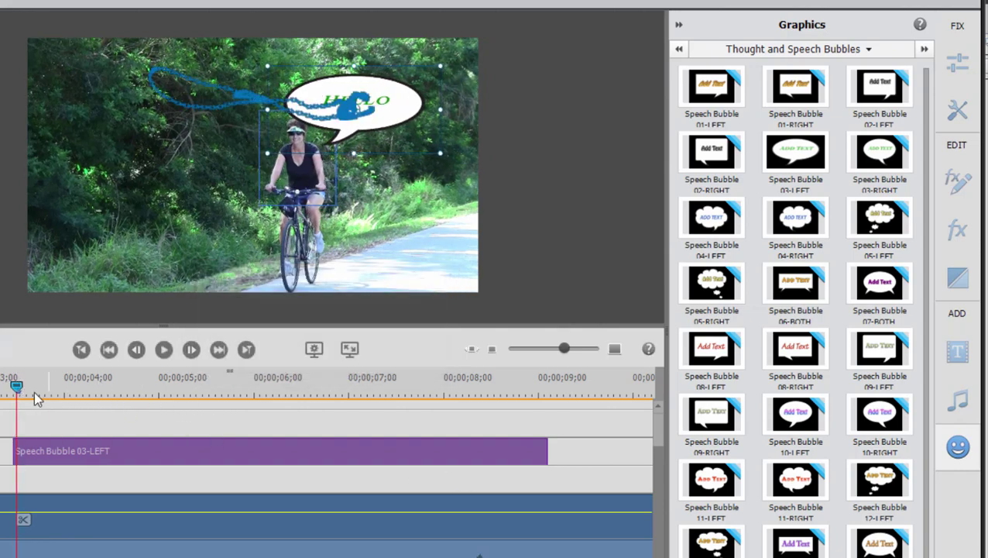
left_click(150, 393)
left_click_drag(185, 391, 51, 430)
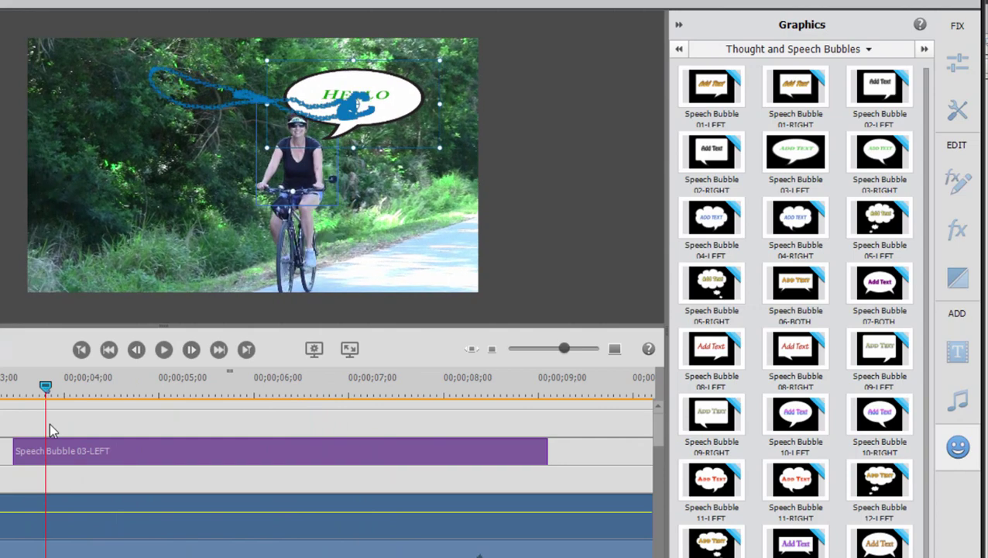
left_click_drag(51, 429, 74, 404)
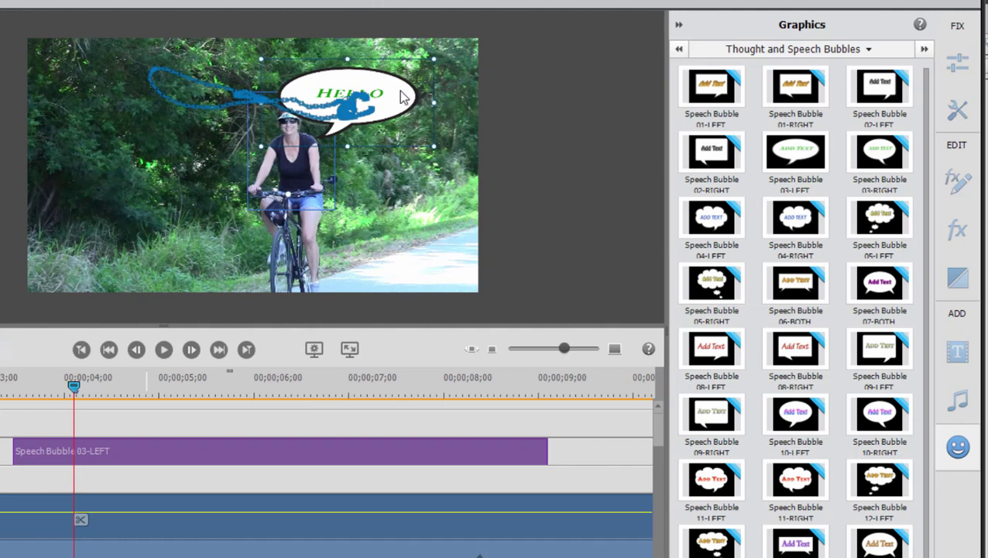
Restyle the bubble's HELLO text as Adobe Caslon Pro Bold, size 150, centred in the bubble.
double_click(132, 453)
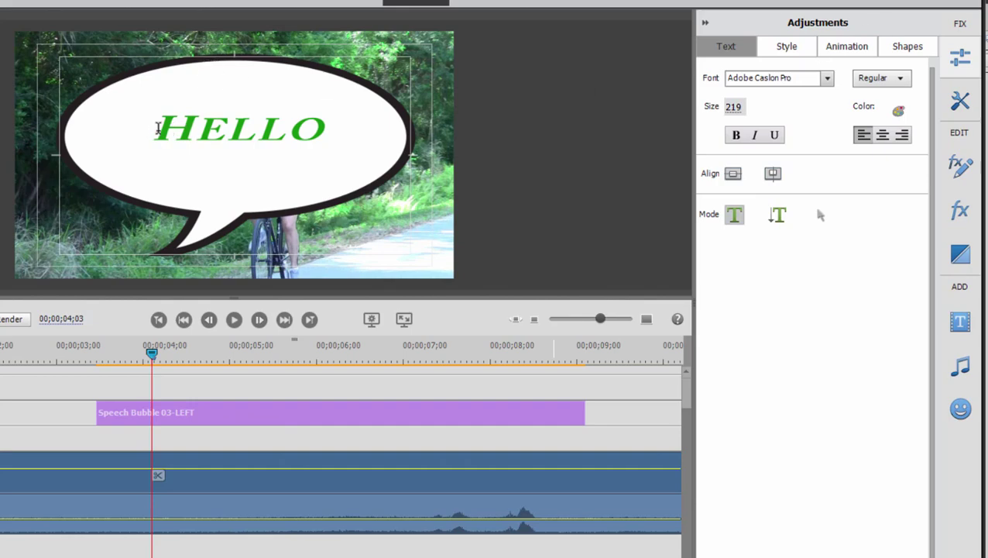
left_click_drag(157, 128, 342, 126)
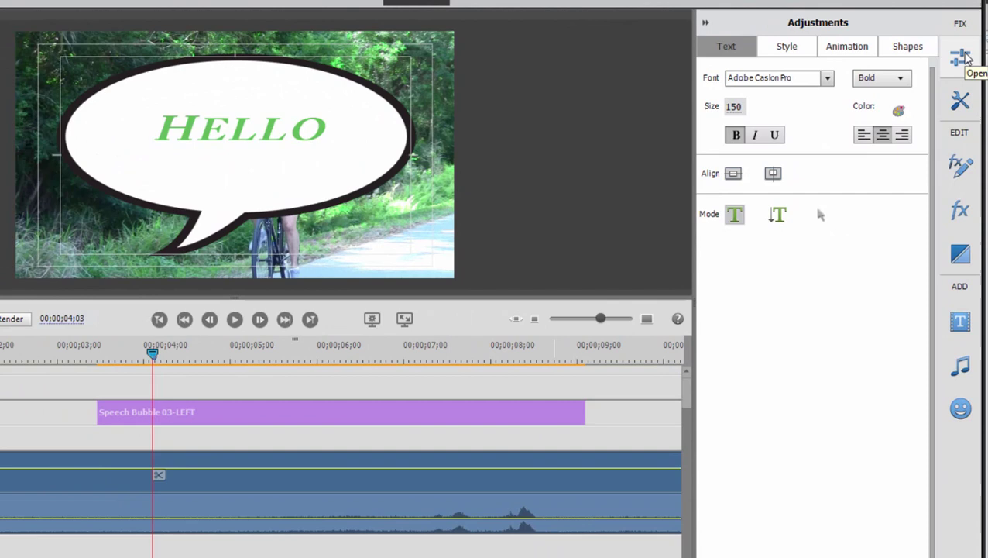
left_click(960, 66)
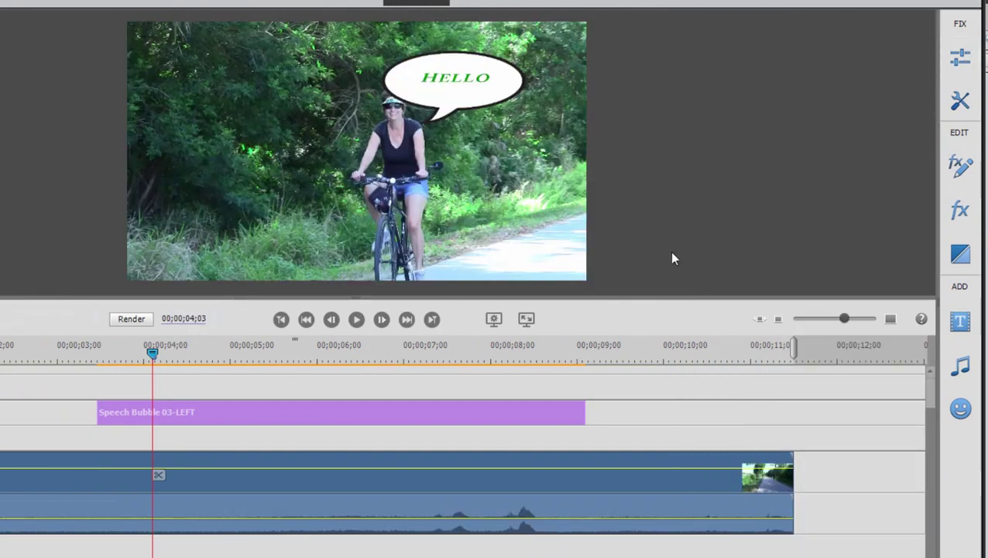